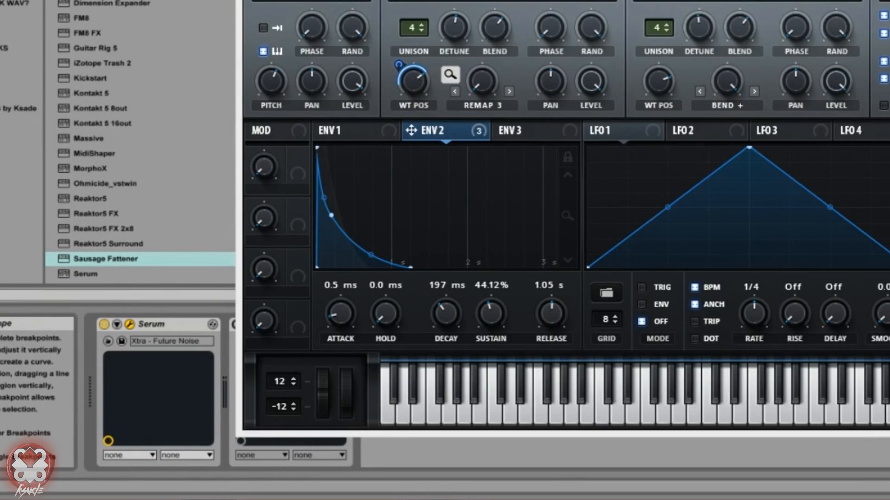
{"action": "left_click_drag", "start_coordinate": [487, 1], "coordinate": [701, 1]}
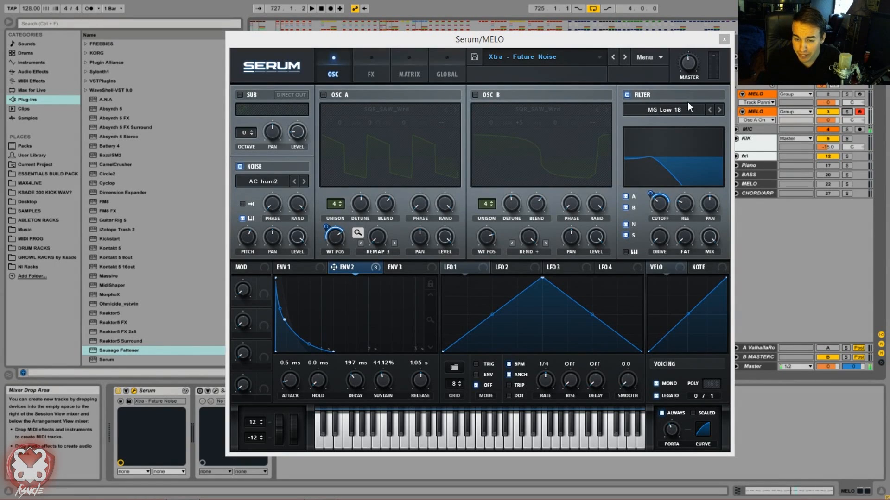
- Reset the synth from the Xtra - Future Noise preset to the Init preset
{"action": "left_click", "coordinate": [648, 58]}
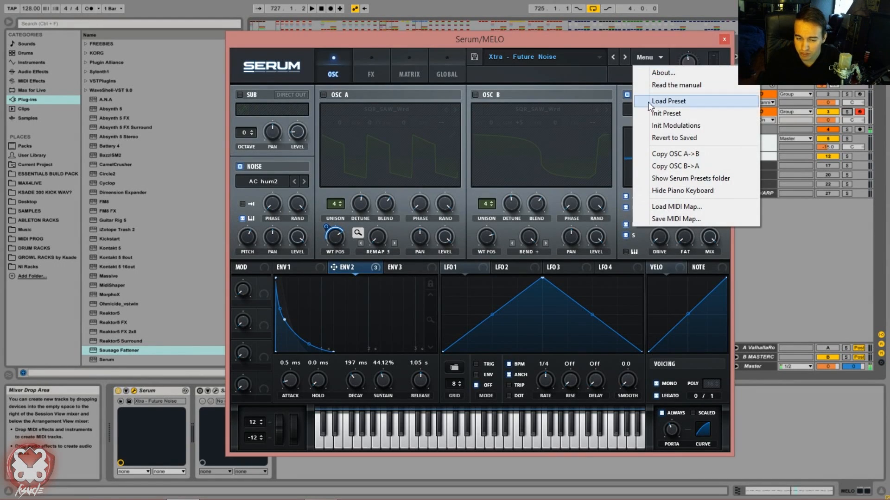
{"action": "left_click", "coordinate": [669, 114]}
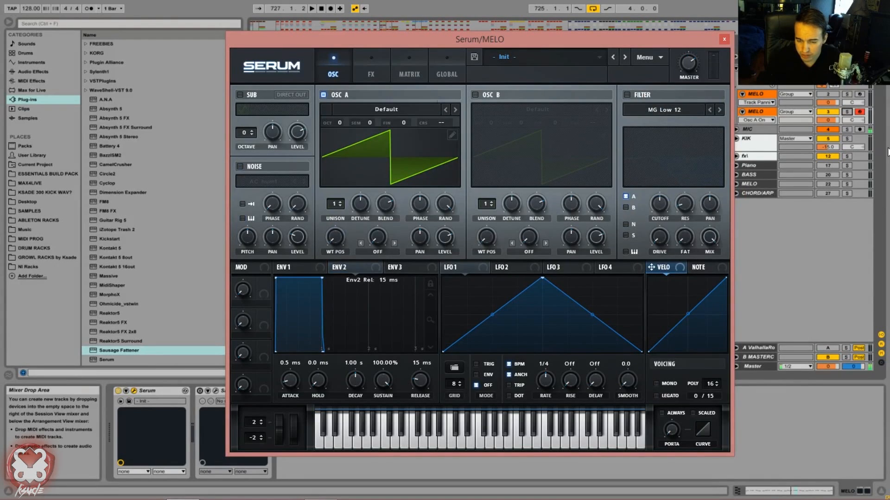
- Audition the initialized patch with the MELO track soloed, stopping playback and removing the solo when done
{"action": "left_click", "coordinate": [847, 113]}
{"action": "left_click", "coordinate": [846, 112]}
{"action": "key", "text": "space"}
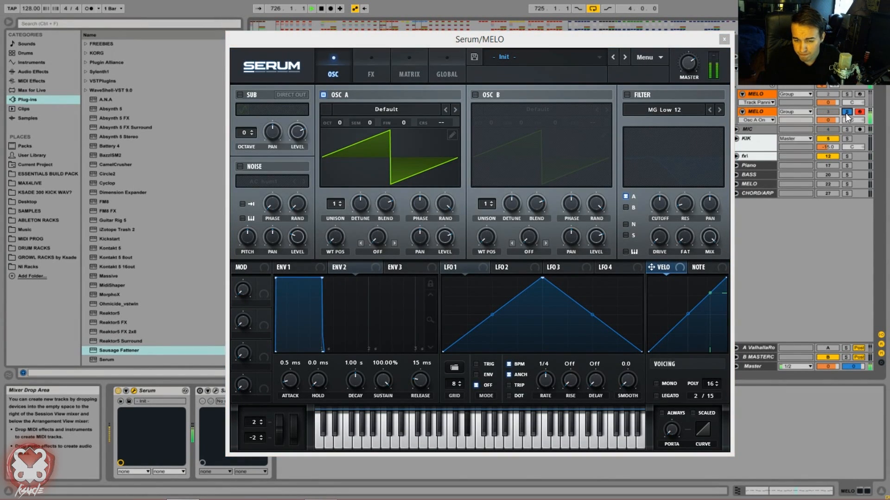
{"action": "key", "text": "space"}
{"action": "left_click", "coordinate": [846, 114]}
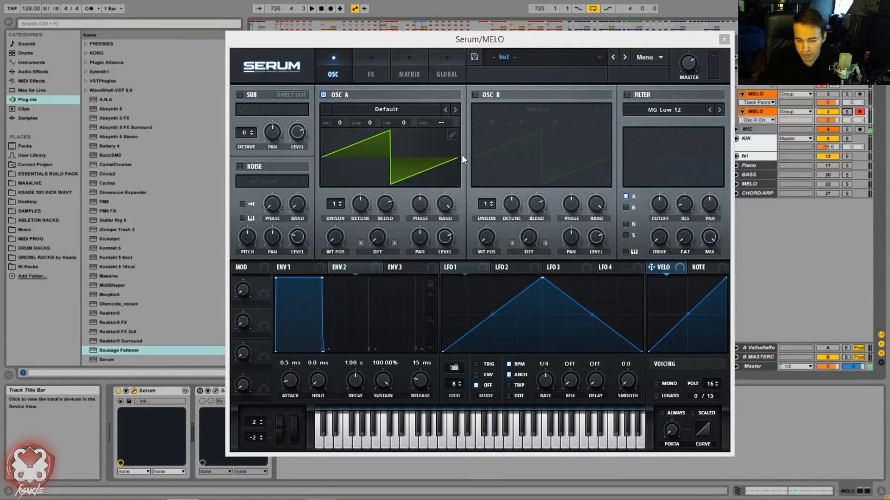
- Switch off oscillator A and use the noise oscillator instead, with the Organics sample AC hum2 and its random phase at 100%
{"action": "left_click", "coordinate": [323, 95]}
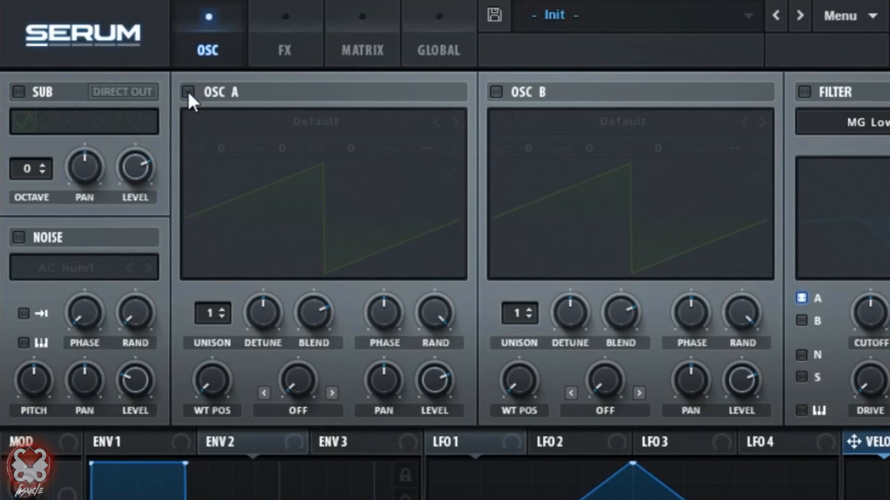
{"action": "left_click", "coordinate": [19, 237]}
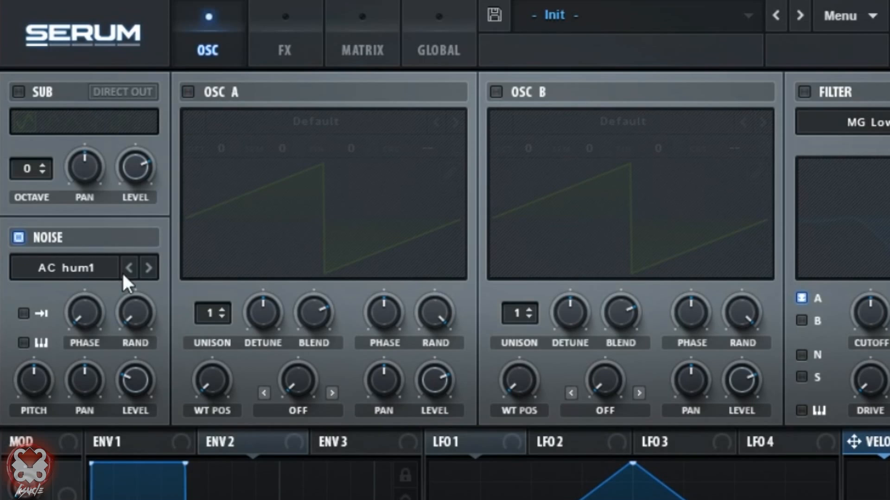
{"action": "left_click", "coordinate": [74, 268]}
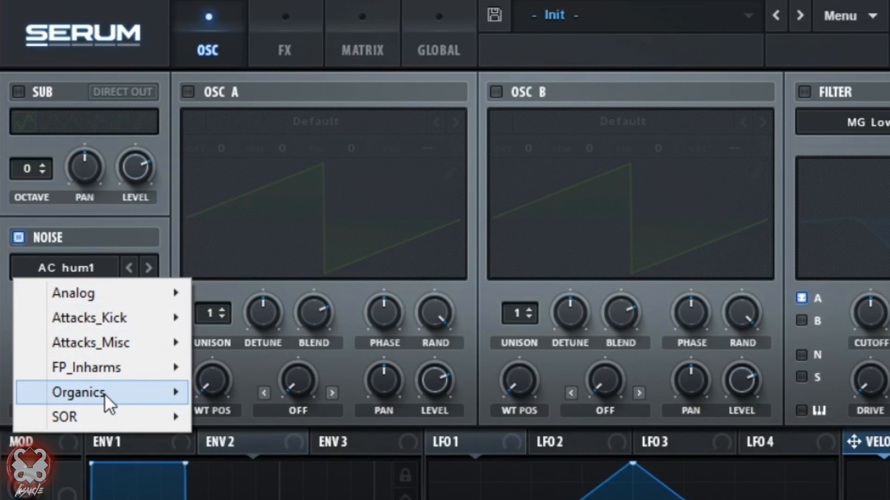
{"action": "mouse_move", "coordinate": [104, 394]}
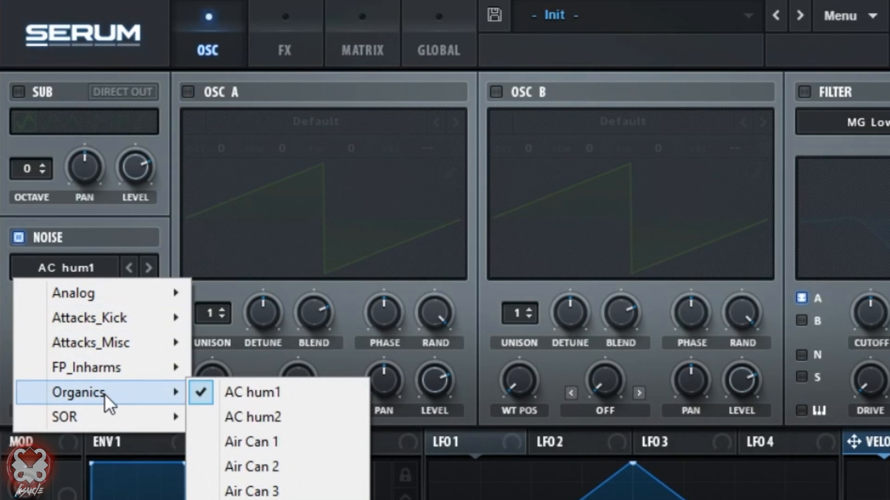
{"action": "left_click", "coordinate": [308, 413]}
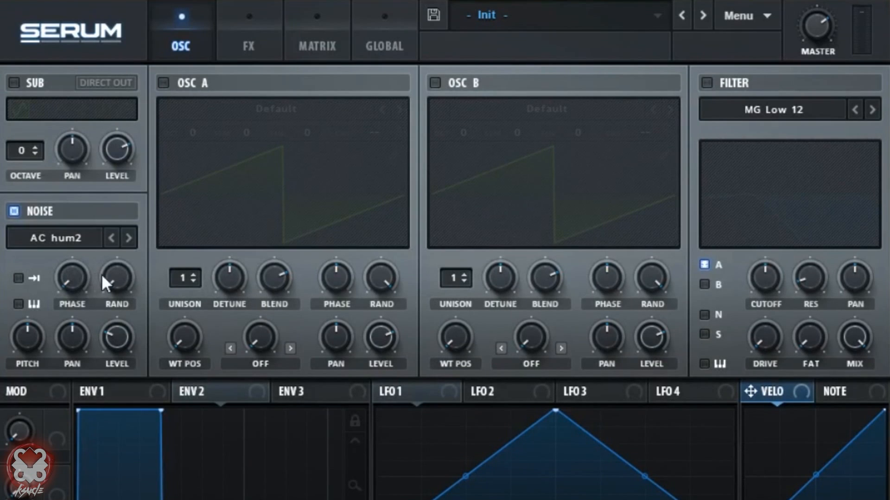
{"action": "left_click_drag", "start_coordinate": [114, 282], "coordinate": [121, 299]}
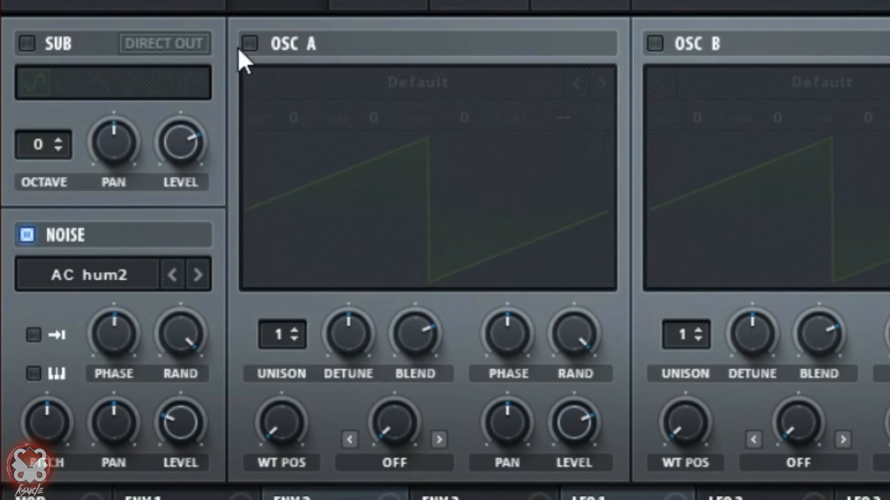
- Set oscillator A's phase and random phase to minimum with the oscillator switched on, and switch it off again
{"action": "left_click", "coordinate": [163, 83]}
{"action": "left_click_drag", "start_coordinate": [589, 323], "coordinate": [540, 408]}
{"action": "mouse_move", "coordinate": [504, 347]}
{"action": "left_mouse_down"}
{"action": "mouse_move", "coordinate": [519, 432]}
{"action": "mouse_move", "coordinate": [513, 487]}
{"action": "mouse_move", "coordinate": [519, 482]}
{"action": "mouse_move", "coordinate": [524, 499]}
{"action": "left_mouse_up"}
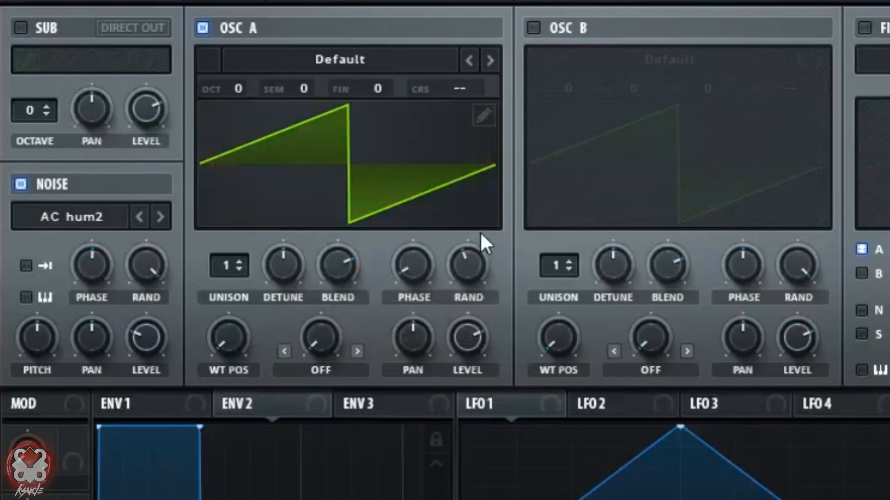
{"action": "left_click_drag", "start_coordinate": [451, 194], "coordinate": [442, 306]}
{"action": "mouse_move", "coordinate": [403, 280]}
{"action": "left_mouse_down"}
{"action": "mouse_move", "coordinate": [432, 203]}
{"action": "mouse_move", "coordinate": [466, 213]}
{"action": "mouse_move", "coordinate": [482, 162]}
{"action": "mouse_move", "coordinate": [292, 187]}
{"action": "left_mouse_up"}
{"action": "left_click", "coordinate": [202, 28]}
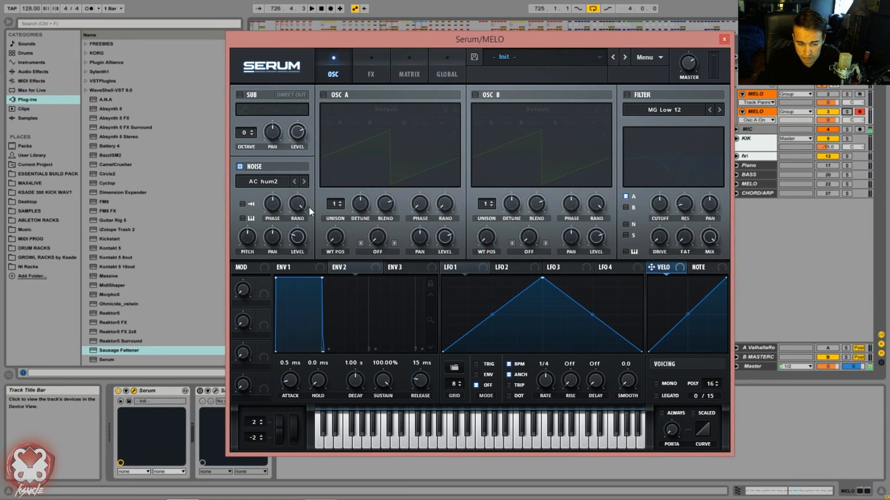
- Lower the noise oscillator's random phase to about three quarters of its range
{"action": "left_click_drag", "start_coordinate": [299, 209], "coordinate": [308, 188]}
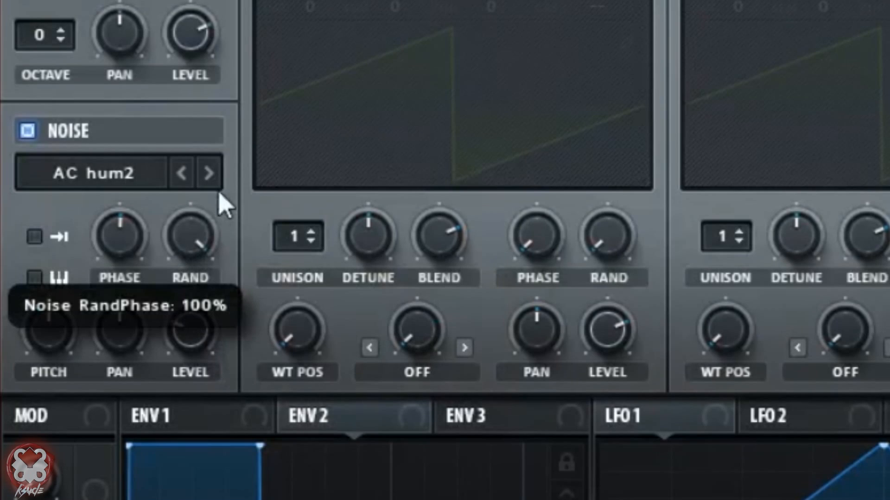
{"action": "left_click_drag", "start_coordinate": [119, 232], "coordinate": [185, 272]}
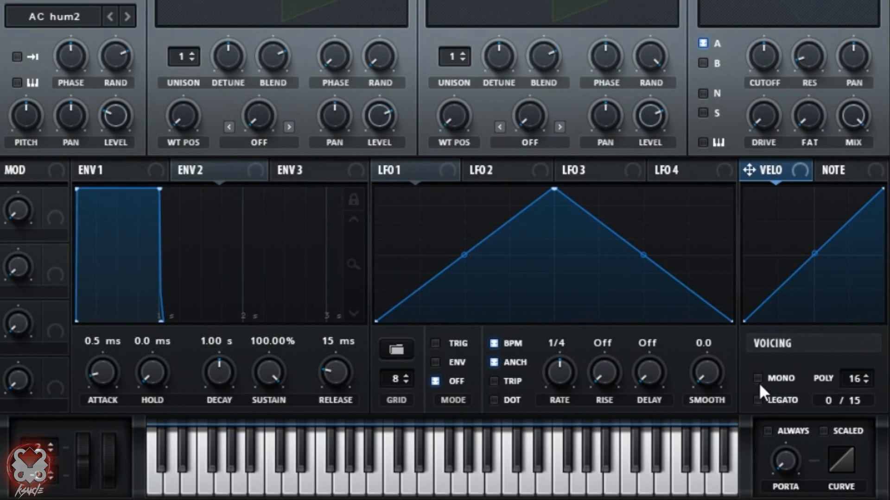
- Make the voicing mono with legato, and set always-on portamento with a slight glide time and a 26% curve
{"action": "left_click", "coordinate": [757, 379]}
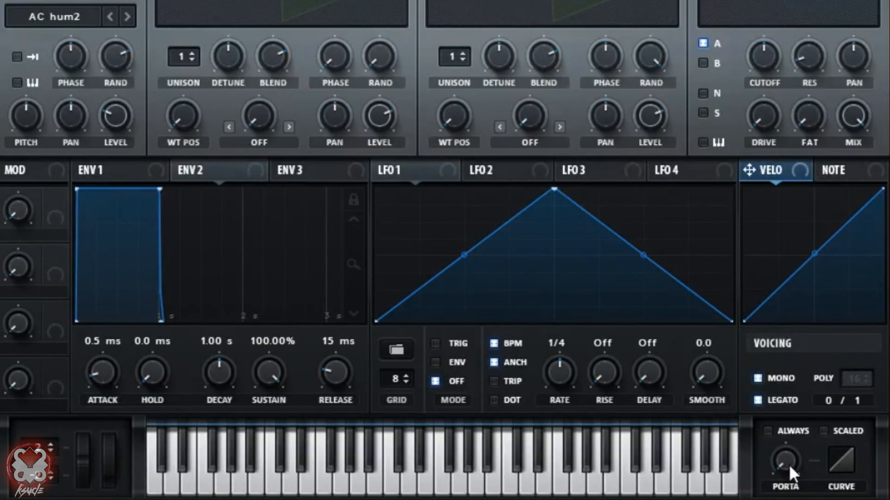
{"action": "left_click", "coordinate": [768, 432]}
{"action": "left_click_drag", "start_coordinate": [787, 455], "coordinate": [815, 402]}
{"action": "left_click_drag", "start_coordinate": [845, 451], "coordinate": [839, 426]}
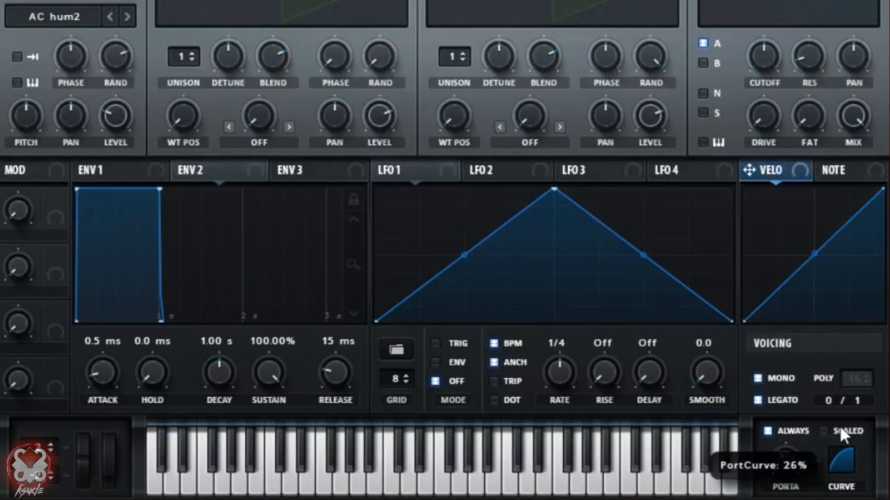
- Set the pitch bend range to 12 semitones up and -12 semitones down
{"action": "left_click_drag", "start_coordinate": [36, 449], "coordinate": [55, 411]}
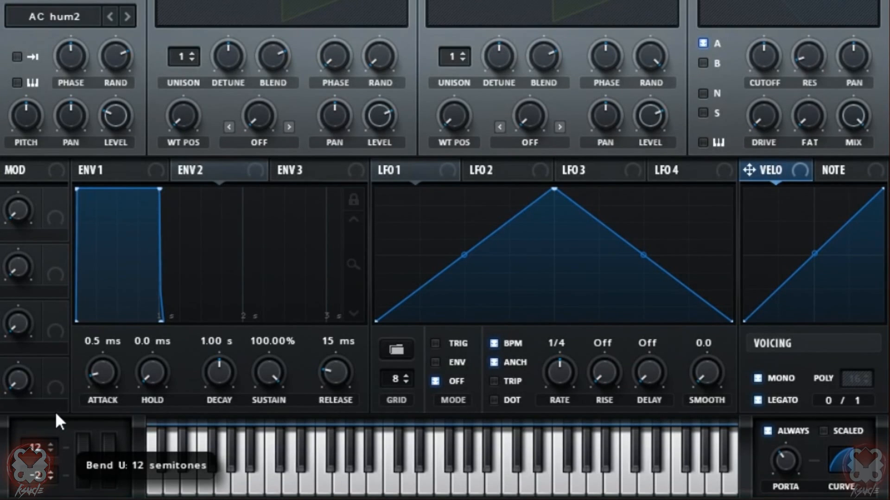
{"action": "left_click_drag", "start_coordinate": [43, 471], "coordinate": [41, 499]}
{"action": "left_click_drag", "start_coordinate": [190, 477], "coordinate": [190, 475]}
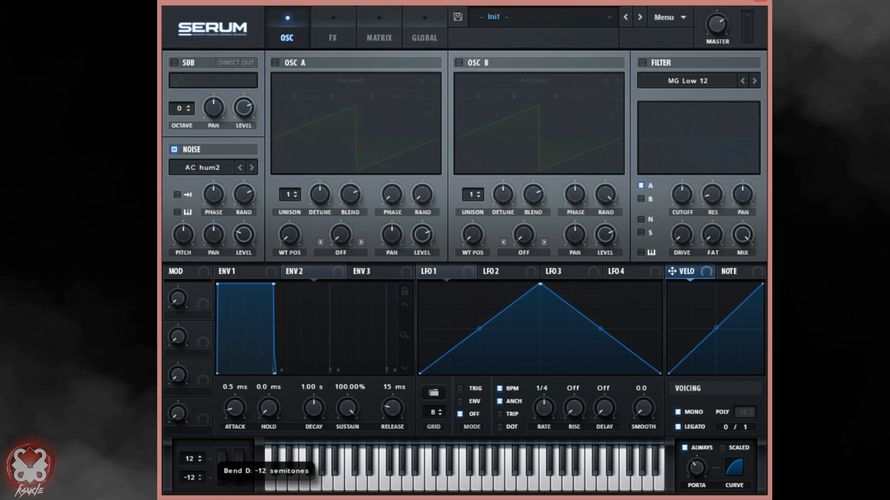
{"action": "left_click", "coordinate": [200, 475]}
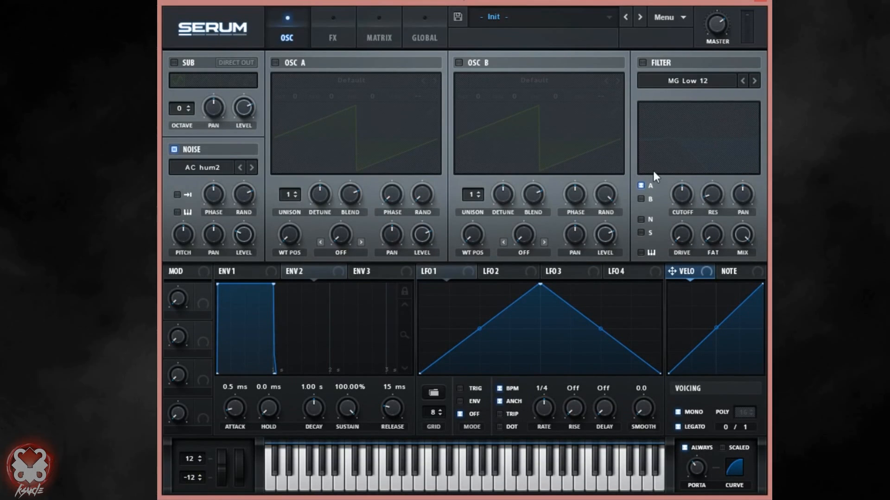
- Enable the filter for the noise oscillator only, using MG Low 18 with 100% drive and a lowered cutoff modulated by envelope 2
{"action": "left_click", "coordinate": [642, 63]}
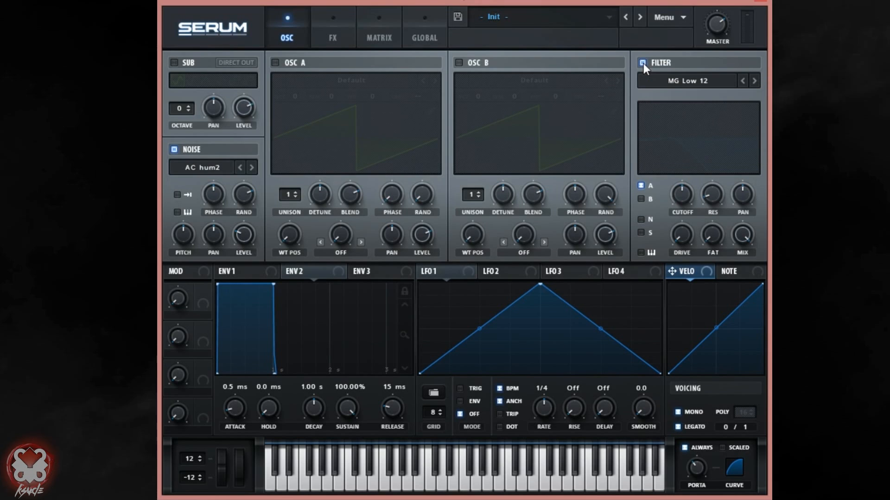
{"action": "left_click", "coordinate": [641, 219]}
{"action": "left_click", "coordinate": [641, 187]}
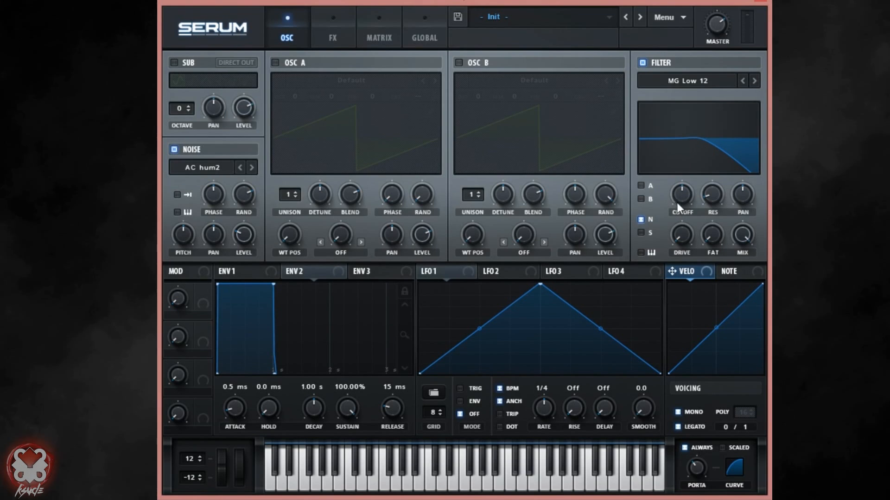
{"action": "left_click_drag", "start_coordinate": [676, 195], "coordinate": [677, 239]}
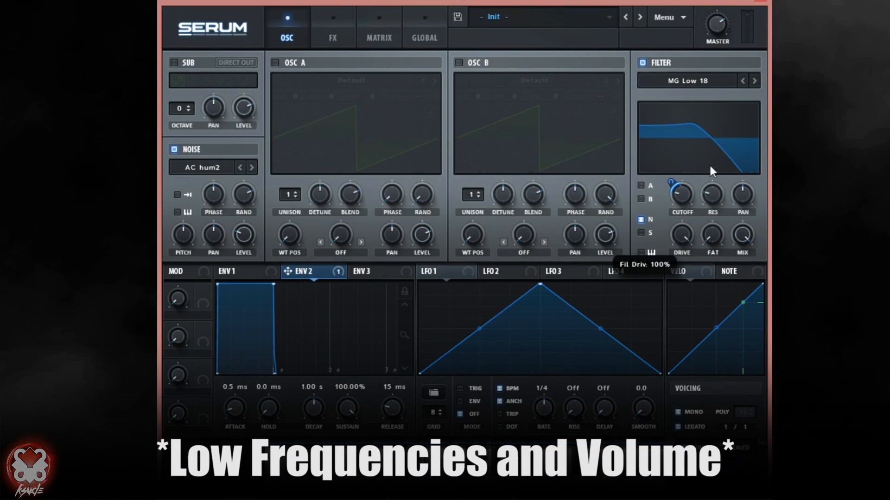
{"action": "mouse_move", "coordinate": [694, 193]}
{"action": "left_mouse_down"}
{"action": "mouse_move", "coordinate": [699, 187]}
{"action": "mouse_move", "coordinate": [695, 202]}
{"action": "left_mouse_up"}
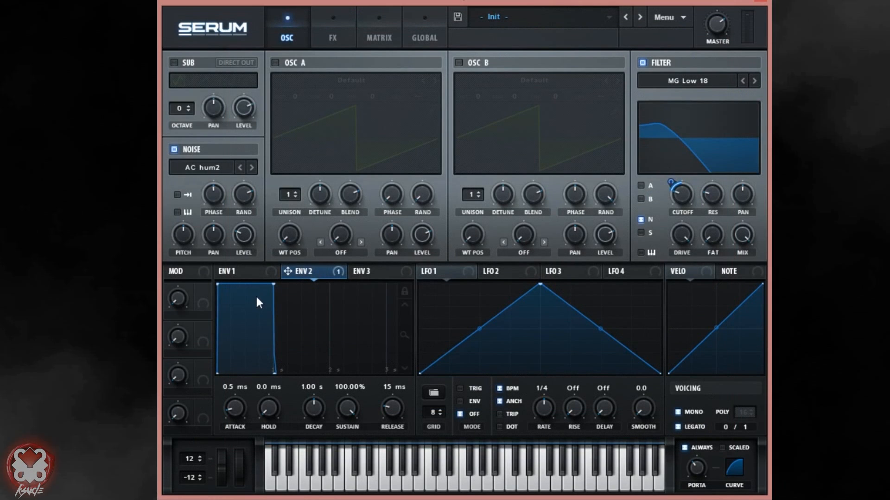
- Shape envelope 2 with a decay of 431 ms, sustain of 53.68% and release of 603 ms
{"action": "left_click_drag", "start_coordinate": [273, 284], "coordinate": [224, 324]}
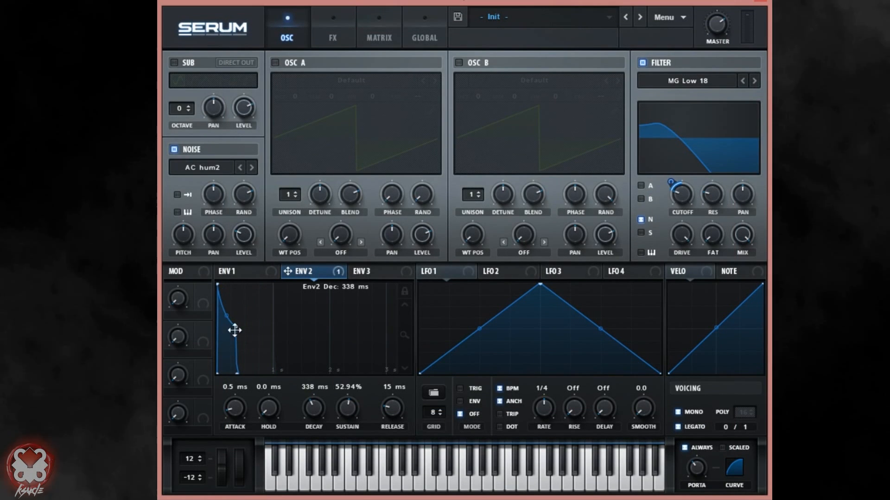
{"action": "left_click_drag", "start_coordinate": [385, 403], "coordinate": [383, 446]}
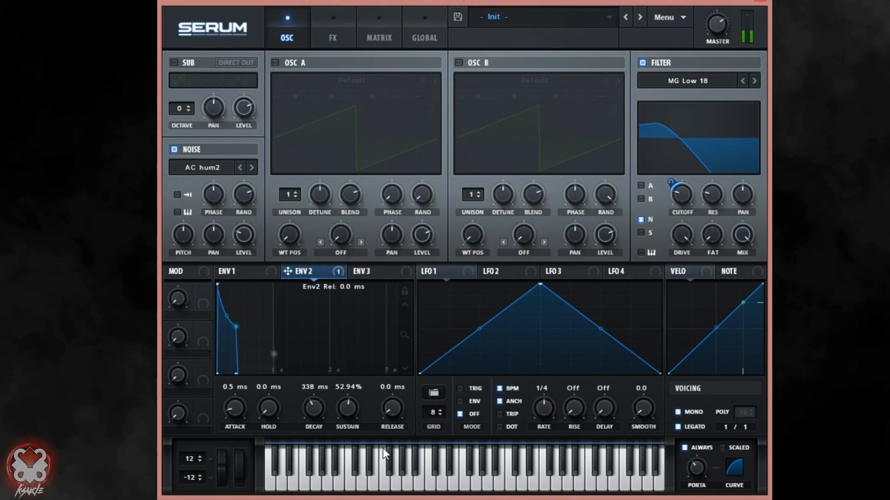
{"action": "left_click_drag", "start_coordinate": [397, 402], "coordinate": [404, 387]}
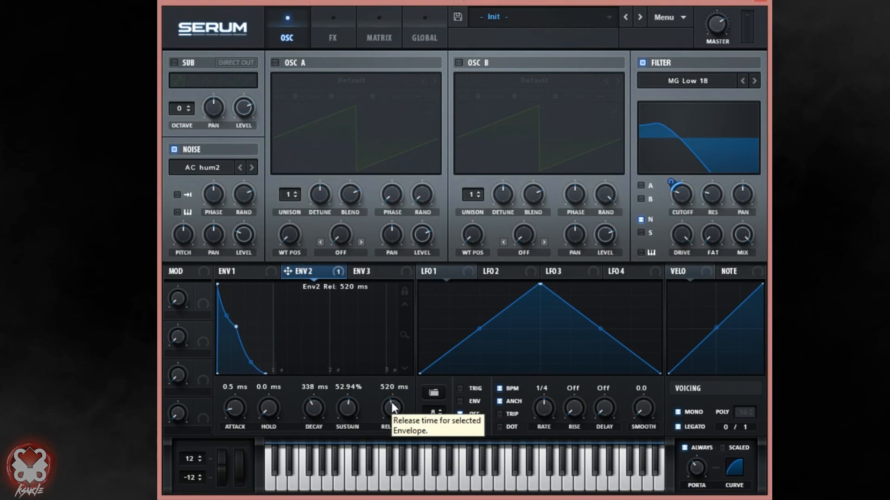
{"action": "left_click_drag", "start_coordinate": [235, 328], "coordinate": [241, 325]}
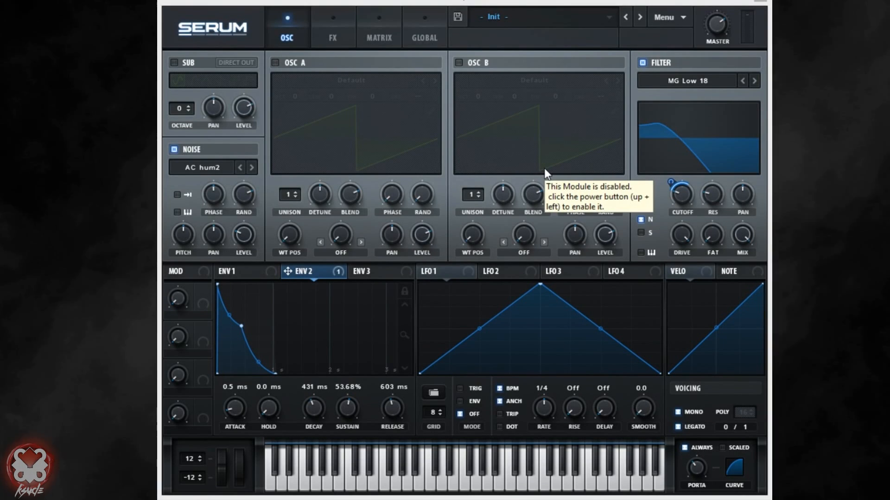
- Shape envelope 1 with a decay of 309 ms, sustain of -1.1 dB and release of 663 ms
{"action": "left_click", "coordinate": [238, 266]}
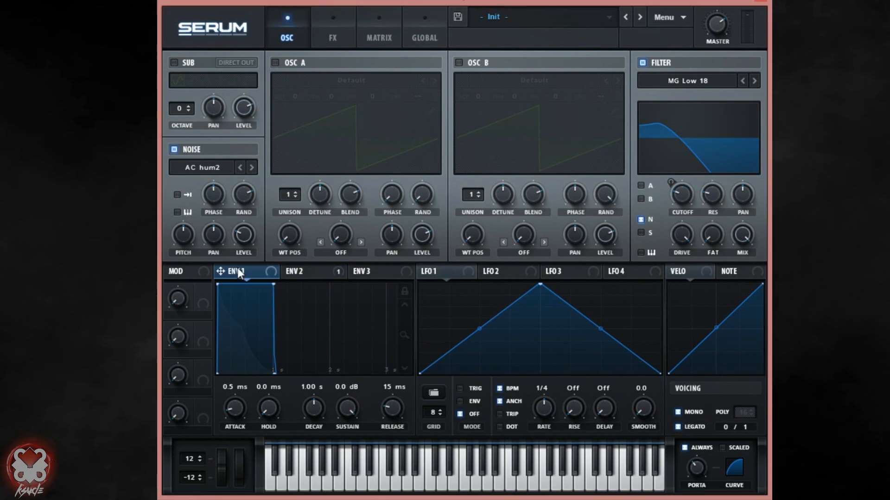
{"action": "left_click_drag", "start_coordinate": [273, 284], "coordinate": [240, 317]}
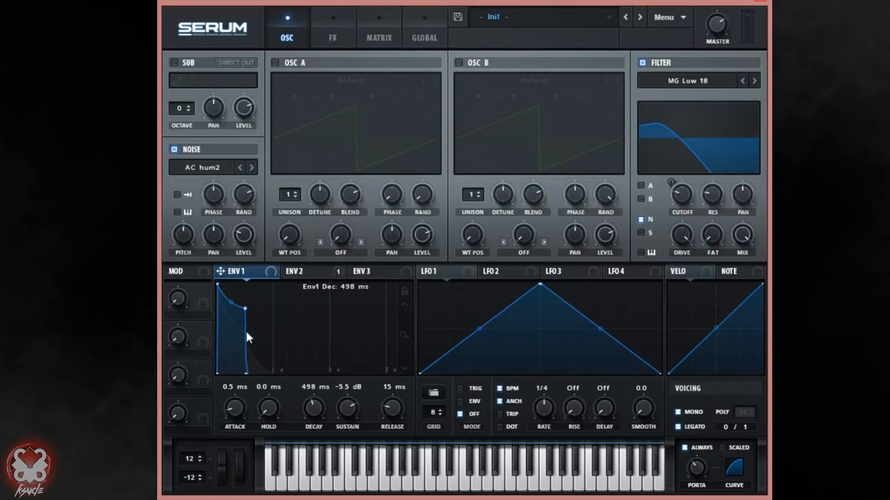
{"action": "left_click_drag", "start_coordinate": [391, 404], "coordinate": [397, 368]}
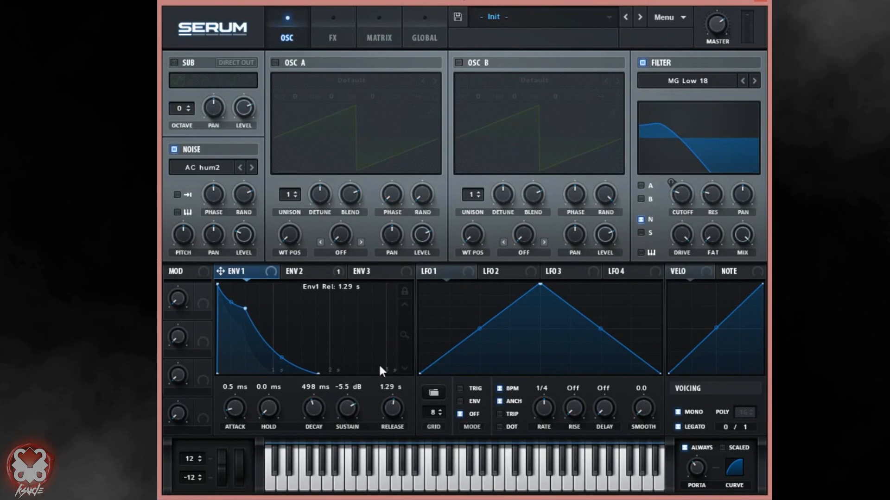
{"action": "left_click_drag", "start_coordinate": [244, 307], "coordinate": [234, 291]}
{"action": "left_click_drag", "start_coordinate": [393, 404], "coordinate": [397, 423]}
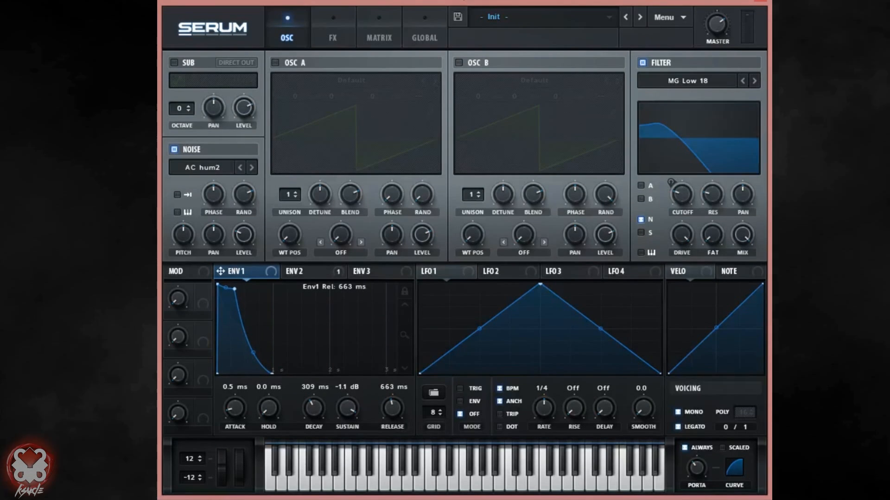
- Enable the Hyper/Dimension and Distortion effects for the patch
{"action": "left_click", "coordinate": [331, 45]}
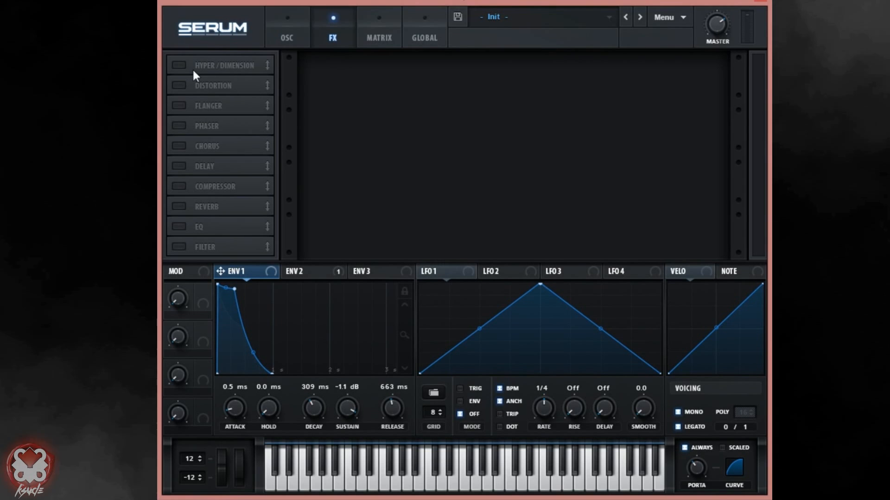
{"action": "left_click", "coordinate": [177, 64]}
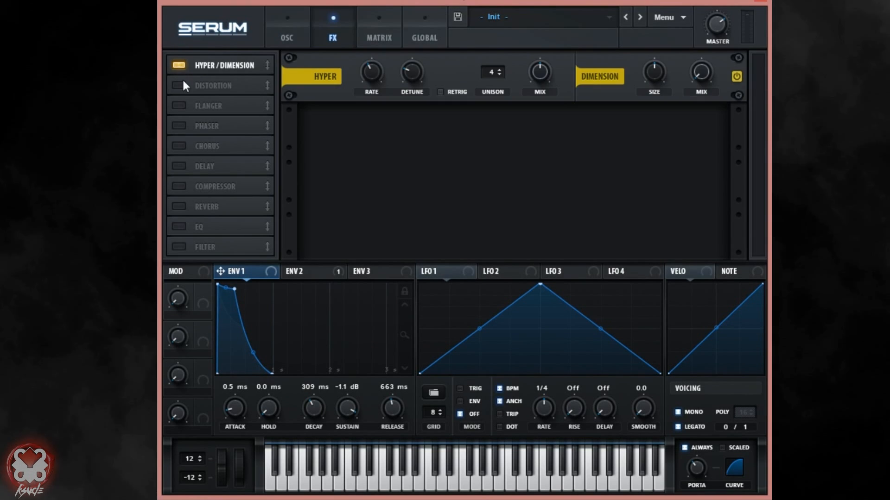
{"action": "left_click", "coordinate": [175, 83]}
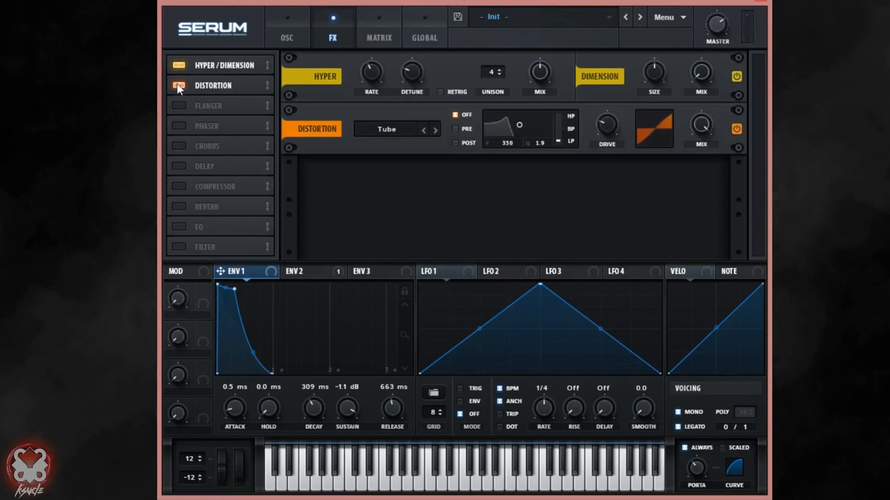
- Disable the Distortion effect and reorder the effects chain so Compressor, EQ, Filter and Reverb directly follow Distortion
{"action": "left_click", "coordinate": [176, 85]}
{"action": "left_click_drag", "start_coordinate": [215, 185], "coordinate": [225, 103]}
{"action": "left_click_drag", "start_coordinate": [219, 229], "coordinate": [230, 104]}
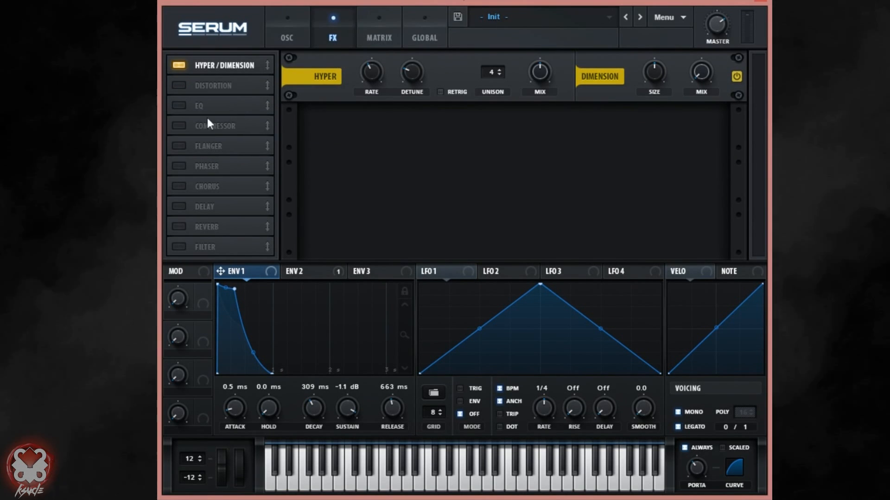
{"action": "left_click_drag", "start_coordinate": [202, 105], "coordinate": [206, 126]}
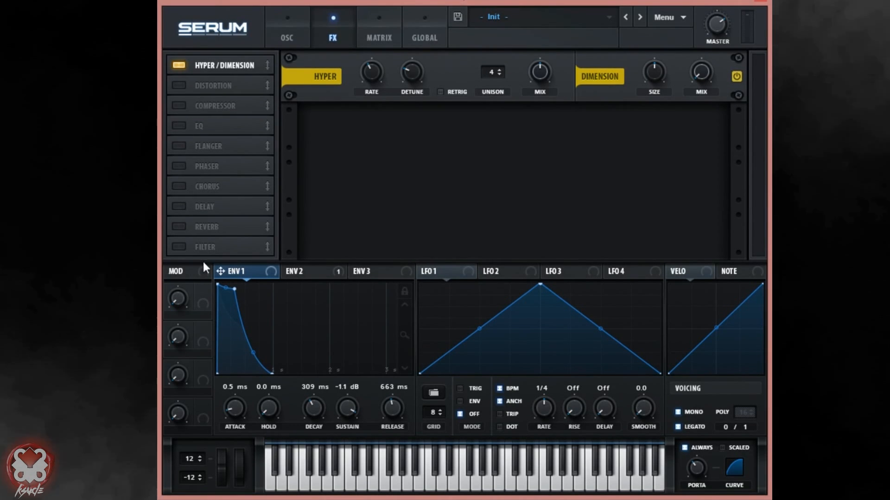
{"action": "left_click_drag", "start_coordinate": [215, 249], "coordinate": [236, 145]}
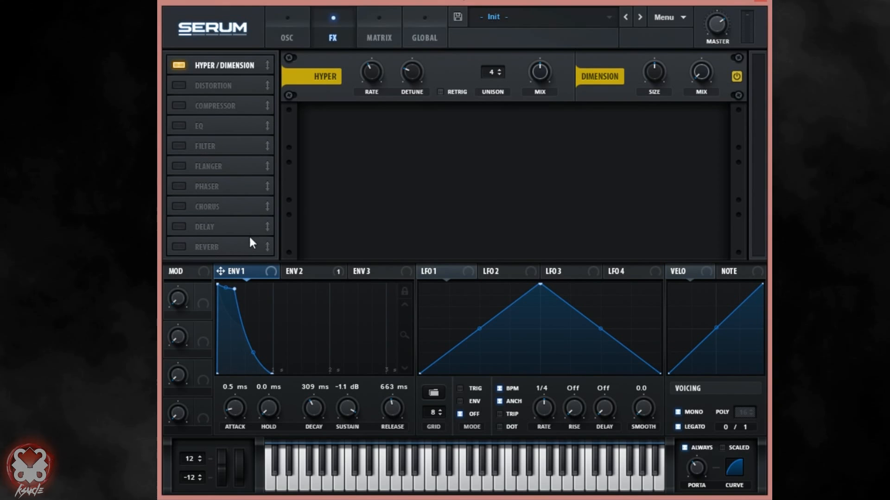
{"action": "left_click_drag", "start_coordinate": [238, 248], "coordinate": [238, 171]}
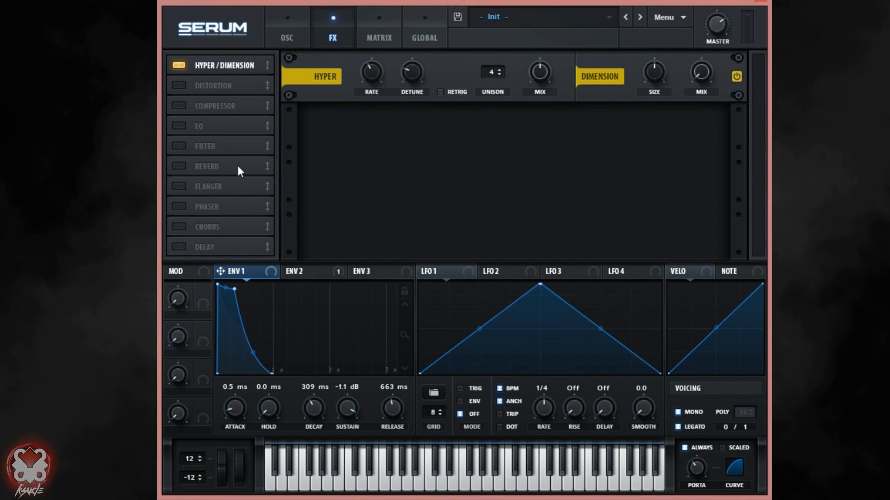
{"action": "left_click", "coordinate": [179, 106]}
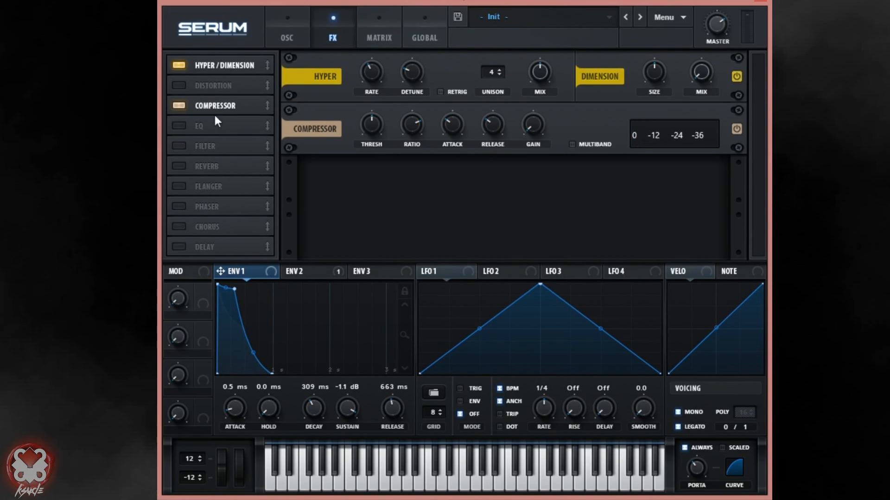
{"action": "left_click", "coordinate": [178, 106]}
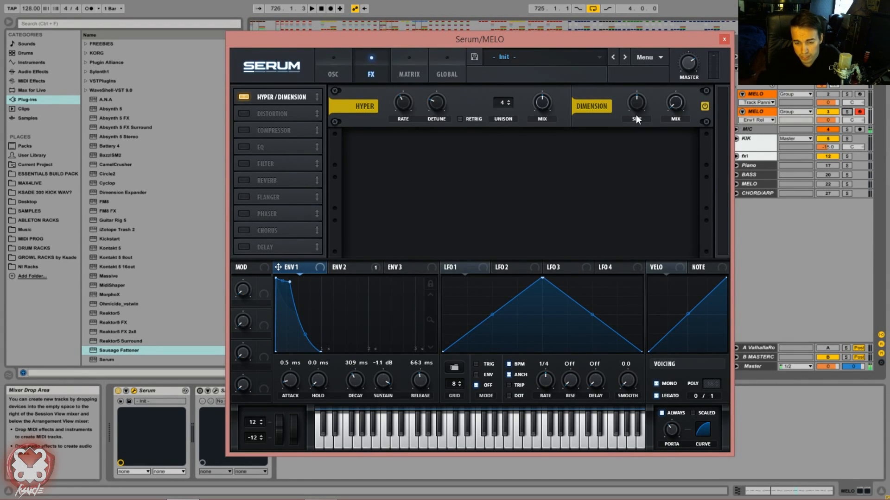
- Raise the Dimension mix, lower its size, and solo the MELO track for listening
{"action": "left_click", "coordinate": [675, 104]}
{"action": "left_click_drag", "start_coordinate": [635, 111], "coordinate": [643, 156]}
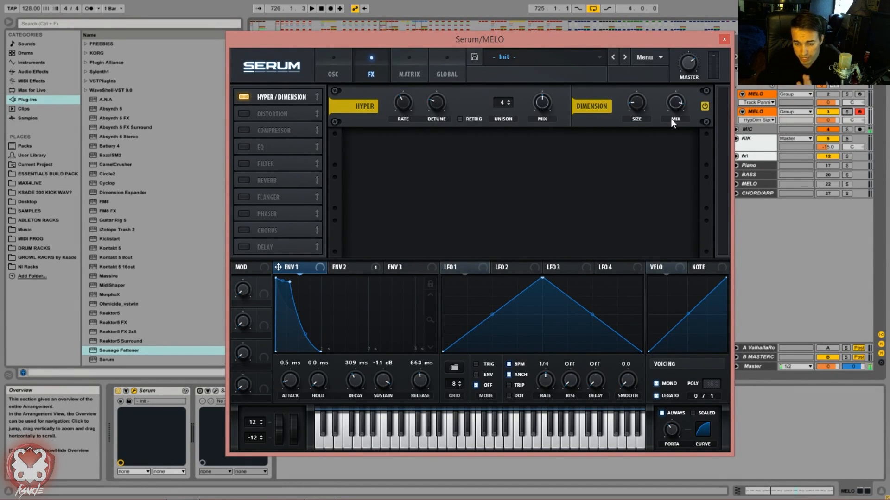
{"action": "left_click", "coordinate": [847, 111]}
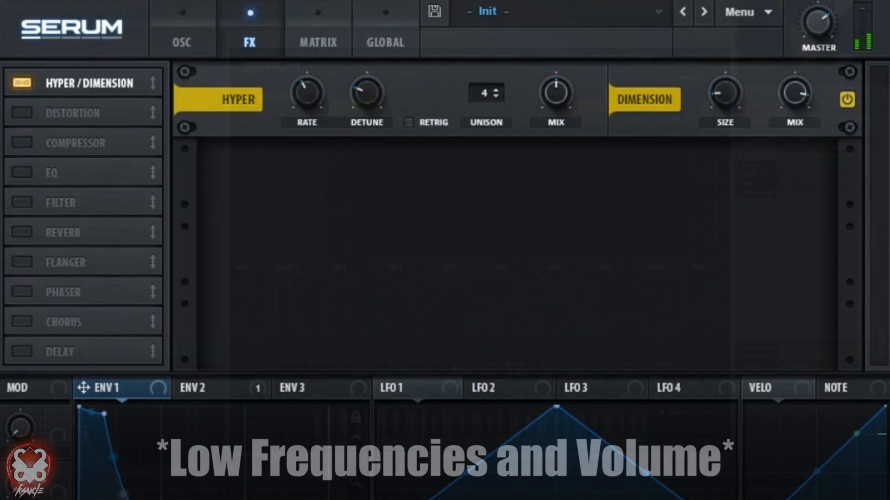
- Set Hyper to 5 unison voices with a higher rate, more detune and a 69% mix
{"action": "left_click", "coordinate": [496, 89]}
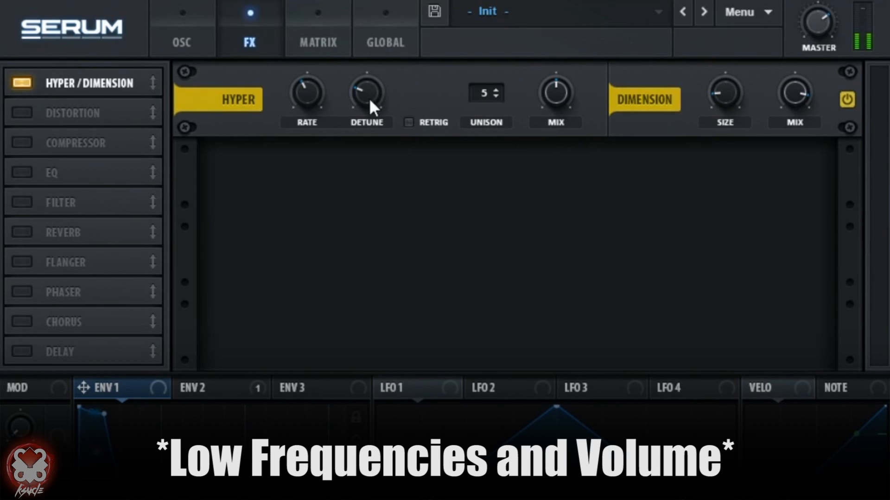
{"action": "mouse_move", "coordinate": [318, 92]}
{"action": "left_click_drag", "start_coordinate": [366, 88], "coordinate": [377, 58]}
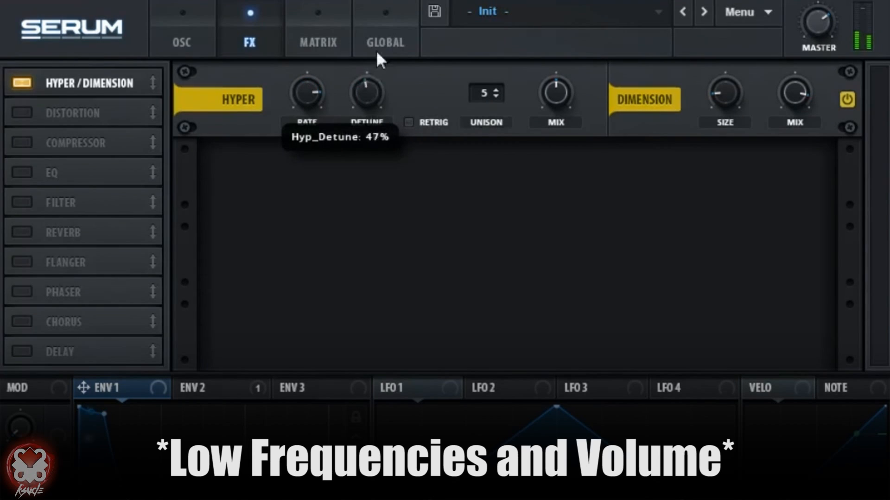
{"action": "left_click_drag", "start_coordinate": [556, 91], "coordinate": [580, 78]}
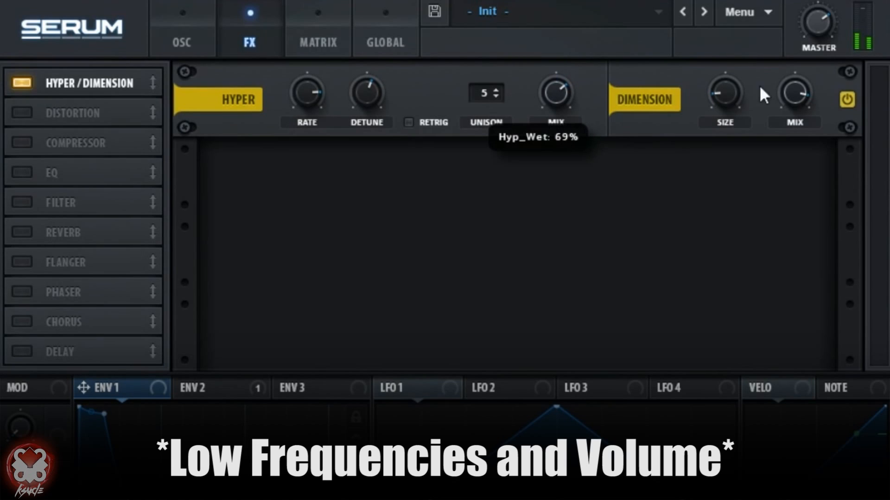
- Enable the Compressor in multiband mode with a gain of 10.5 dB
{"action": "left_click", "coordinate": [18, 143]}
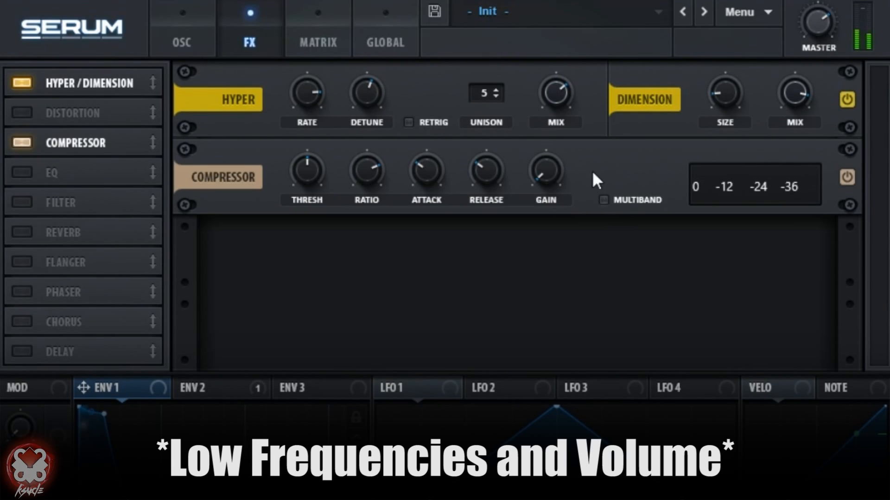
{"action": "left_click", "coordinate": [606, 200]}
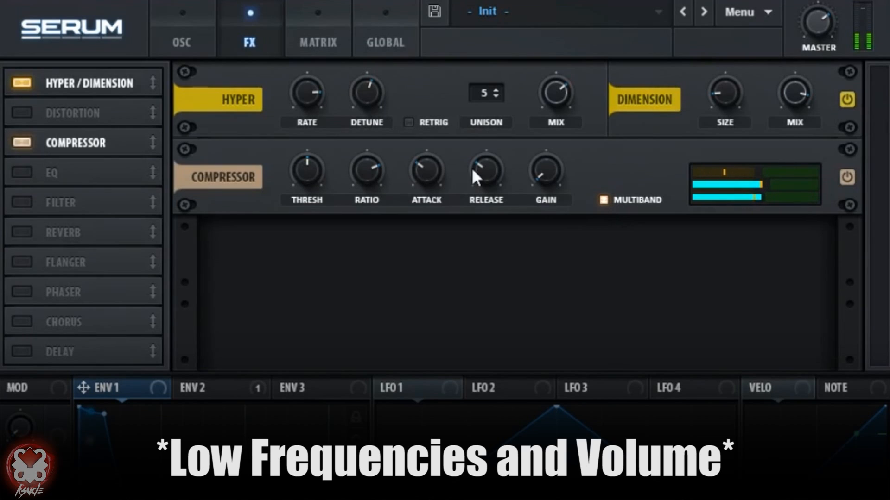
{"action": "left_click_drag", "start_coordinate": [539, 176], "coordinate": [562, 136]}
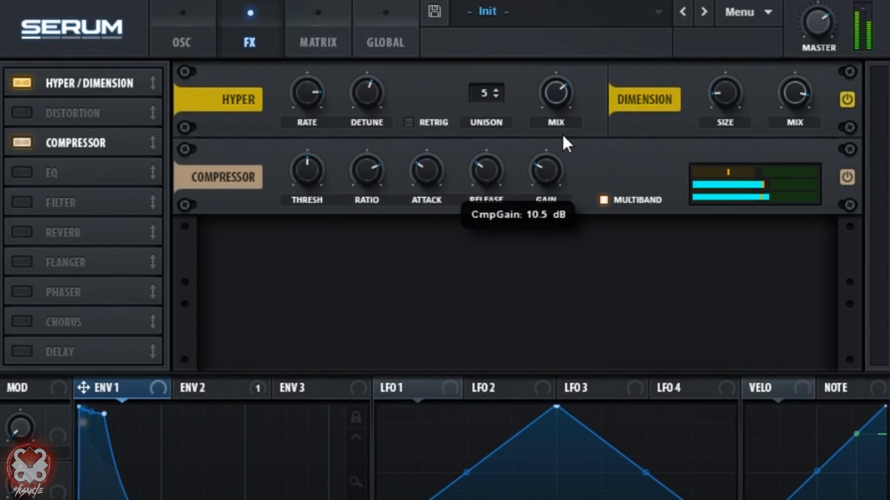
- Enable the EQ with a low-cut lower band at 151 Hz modulated by envelope 2, and reduce that band's Q and gain
{"action": "left_click", "coordinate": [22, 172]}
{"action": "left_click", "coordinate": [458, 274]}
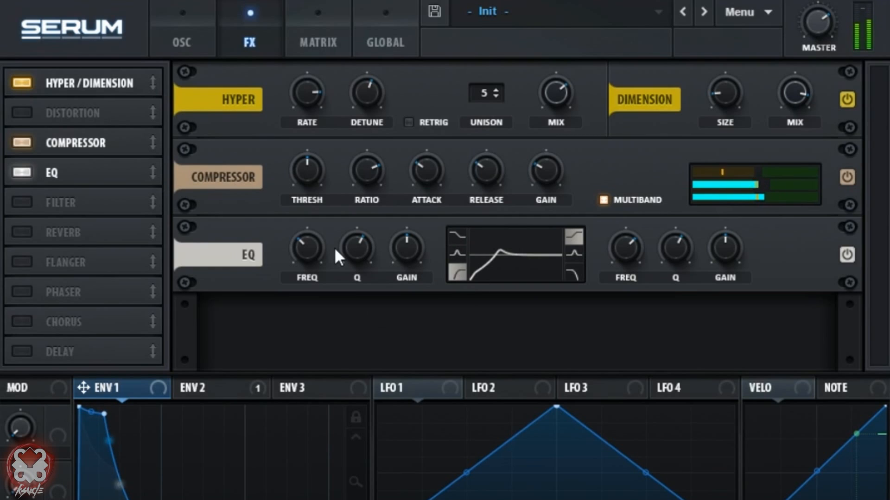
{"action": "left_click_drag", "start_coordinate": [310, 245], "coordinate": [308, 254]}
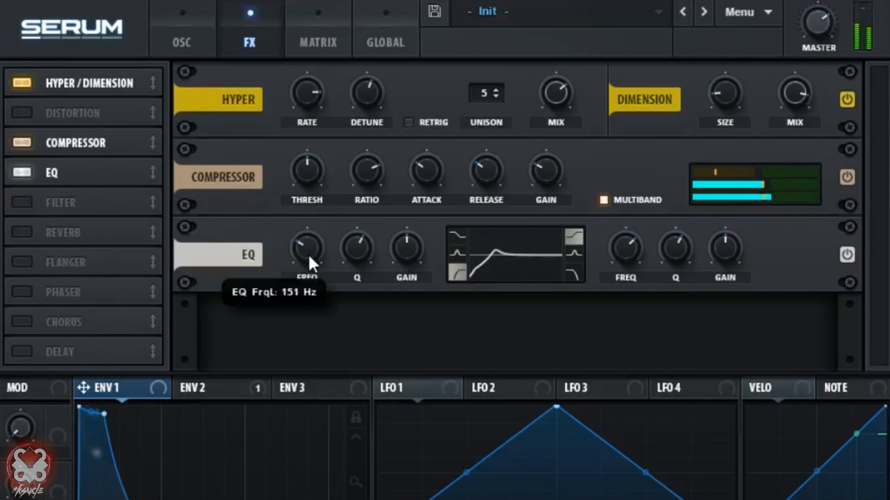
{"action": "left_click", "coordinate": [207, 387]}
{"action": "left_click_drag", "start_coordinate": [193, 388], "coordinate": [457, 278]}
{"action": "left_click_drag", "start_coordinate": [284, 246], "coordinate": [298, 308]}
{"action": "left_click_drag", "start_coordinate": [397, 253], "coordinate": [405, 258]}
{"action": "left_click_drag", "start_coordinate": [360, 241], "coordinate": [377, 287]}
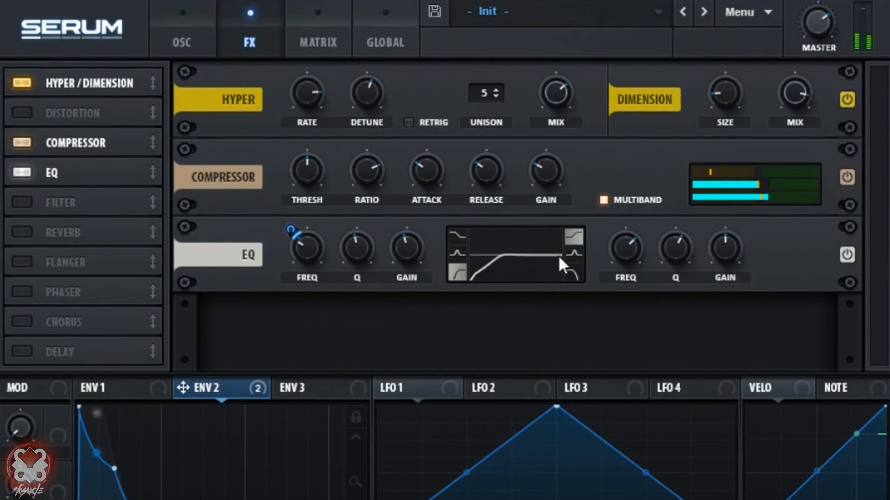
- Change the EQ's upper band to a peak shape with 8.6 dB gain, a lower Q and a lower frequency
{"action": "left_click", "coordinate": [573, 253]}
{"action": "left_click_drag", "start_coordinate": [671, 248], "coordinate": [696, 226]}
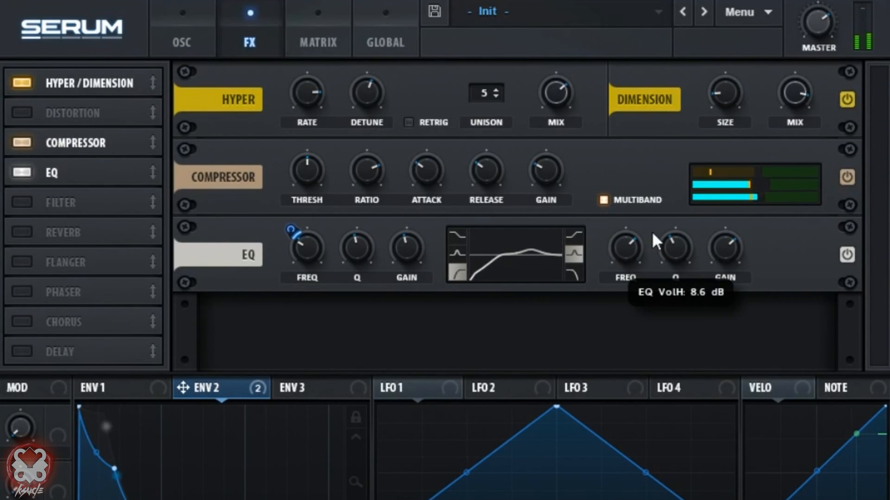
{"action": "left_click_drag", "start_coordinate": [625, 250], "coordinate": [380, 284]}
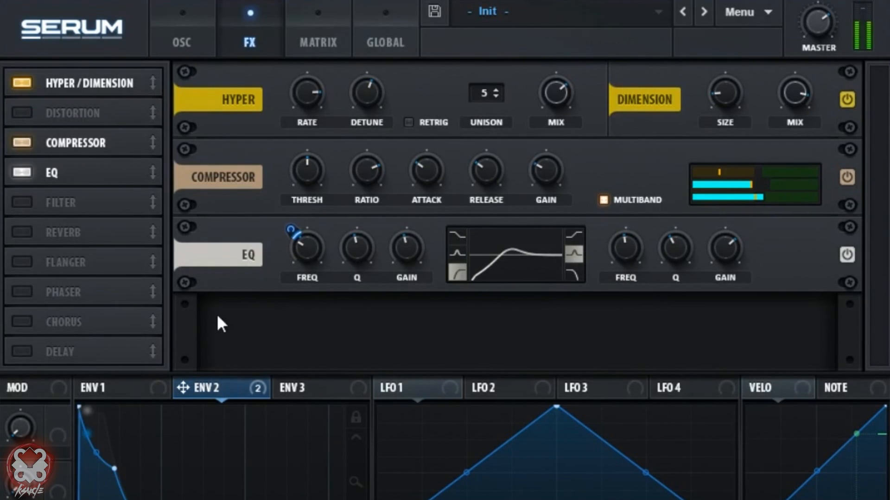
- Enable the Reverb with a 40% low cut, a smaller size and a lower mix, and stop playback
{"action": "left_click", "coordinate": [19, 230]}
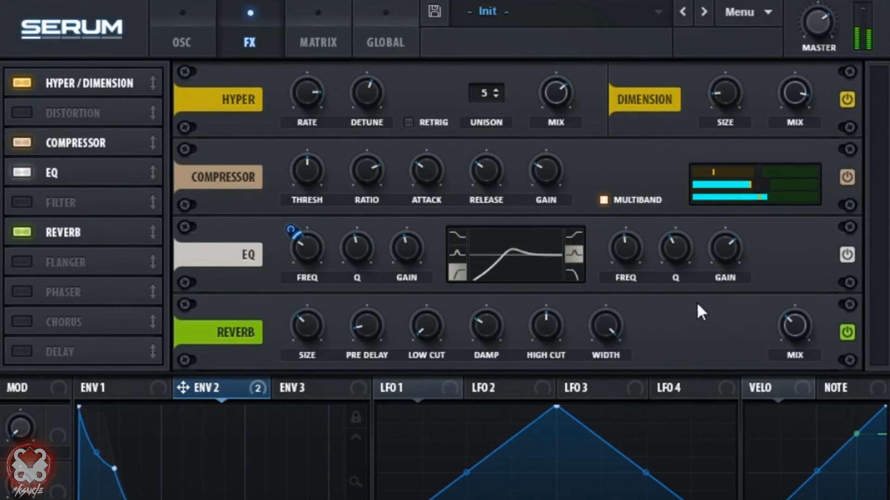
{"action": "left_click_drag", "start_coordinate": [436, 322], "coordinate": [458, 254]}
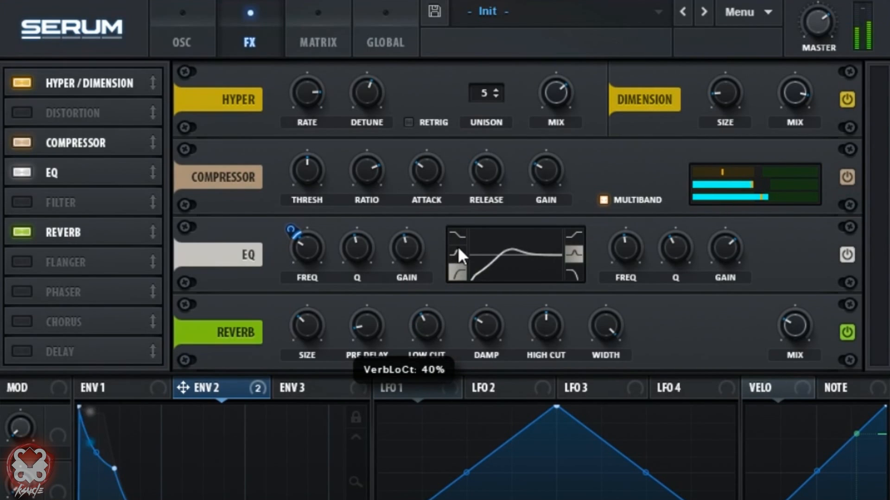
{"action": "left_click_drag", "start_coordinate": [315, 327], "coordinate": [306, 388]}
{"action": "left_click_drag", "start_coordinate": [799, 325], "coordinate": [803, 341]}
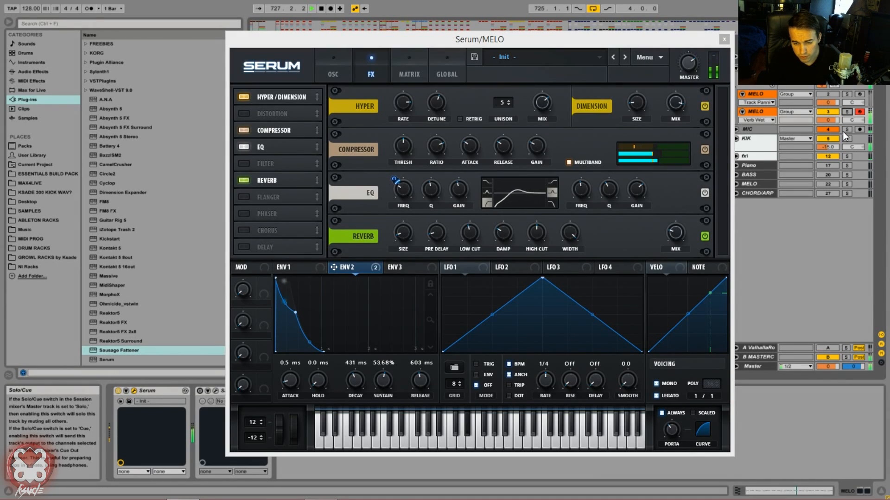
{"action": "key", "text": "space"}
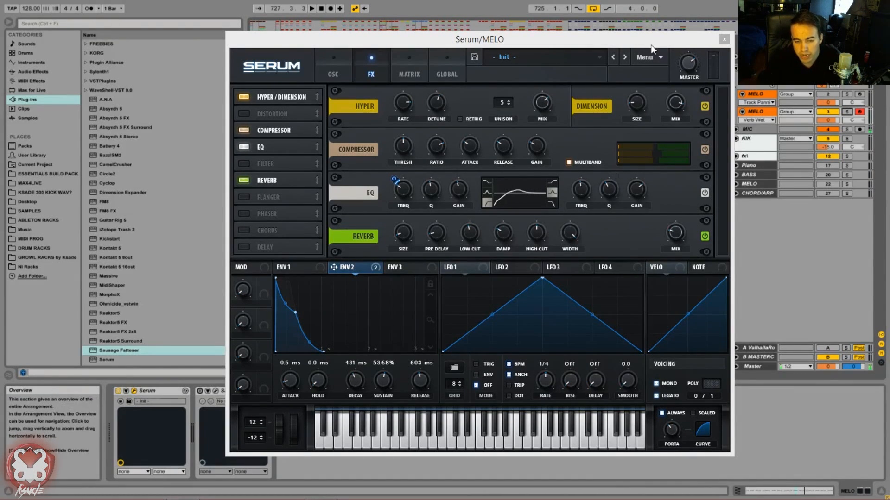
{"action": "mouse_move", "coordinate": [650, 44]}
{"action": "left_mouse_down"}
{"action": "mouse_move", "coordinate": [660, 44]}
{"action": "mouse_move", "coordinate": [653, 45]}
{"action": "left_mouse_up"}
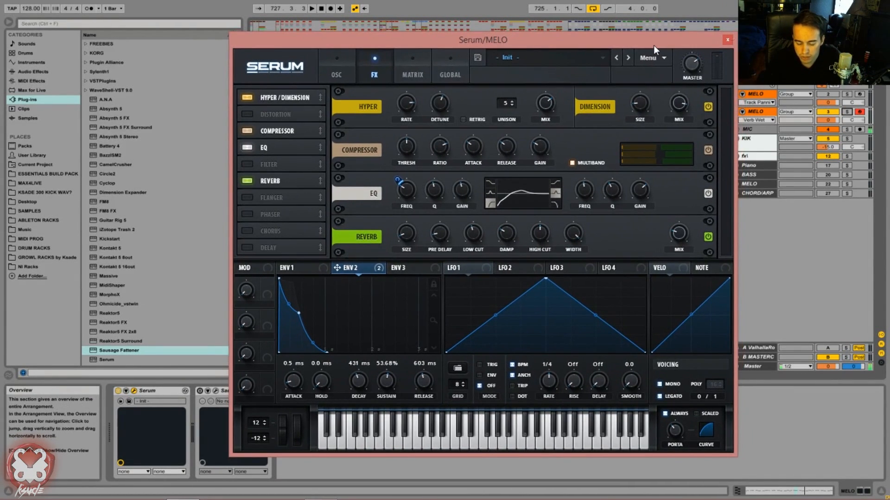